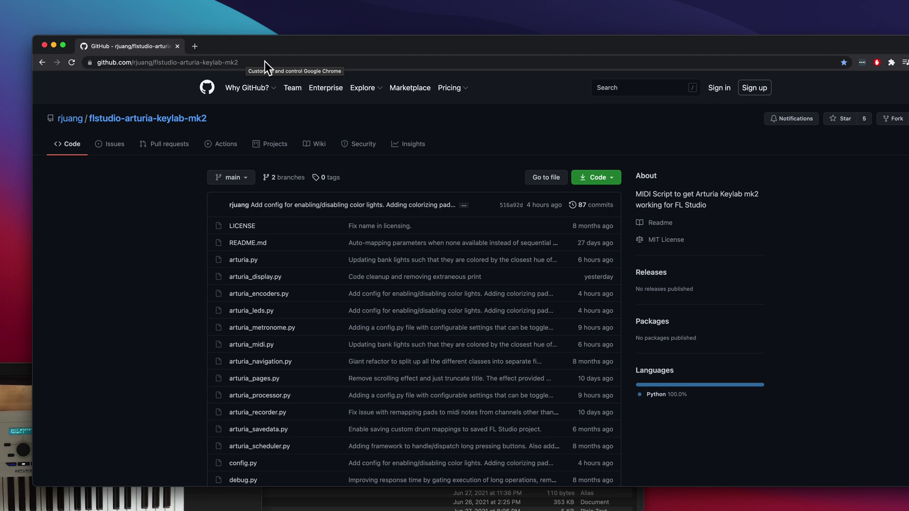
Download the flstudio-arturia-keylab-mk2 repository from GitHub as a ZIP into the Downloads folder
click(609, 179)
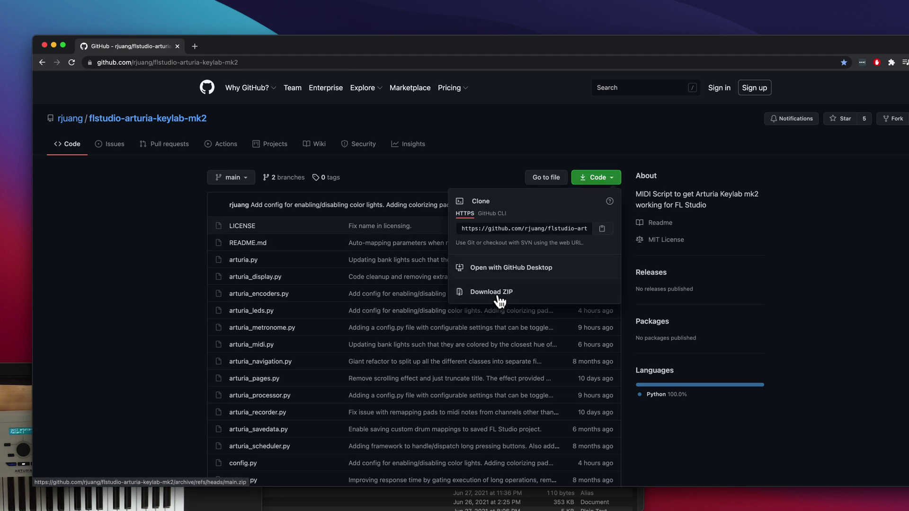
click(499, 301)
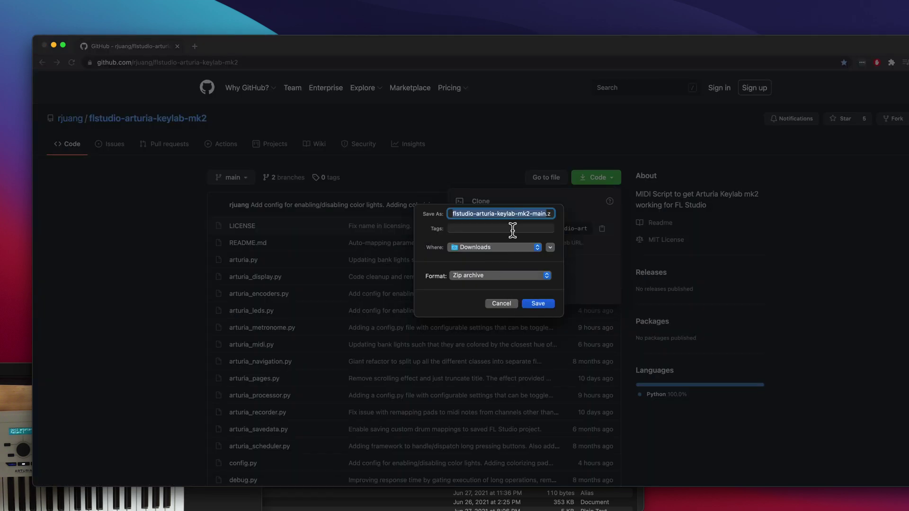
click(538, 304)
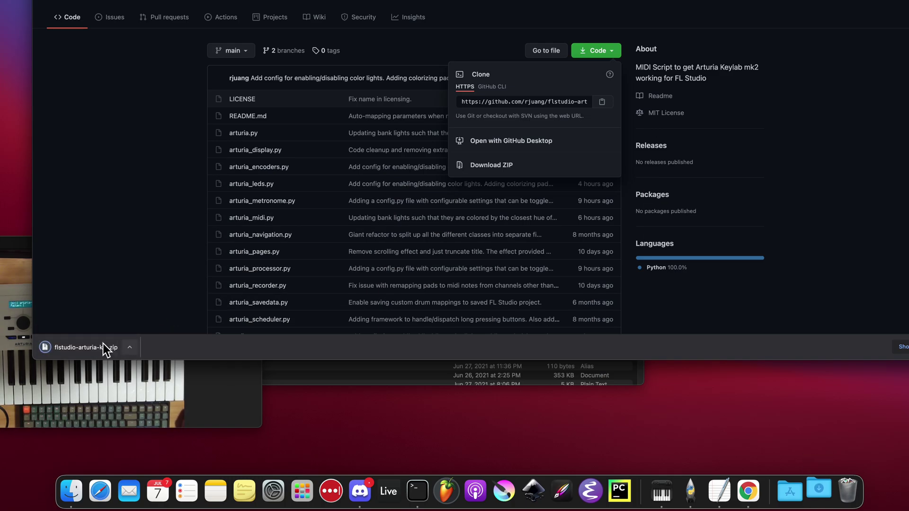
Extract the downloaded zip and copy the extracted flstudio-arturia-keylab-mk2 folder
click(89, 345)
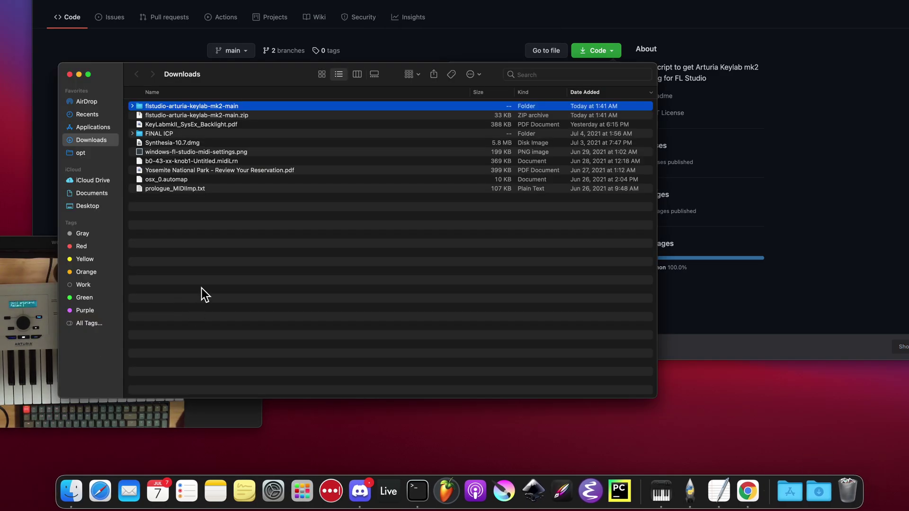
right_click(170, 107)
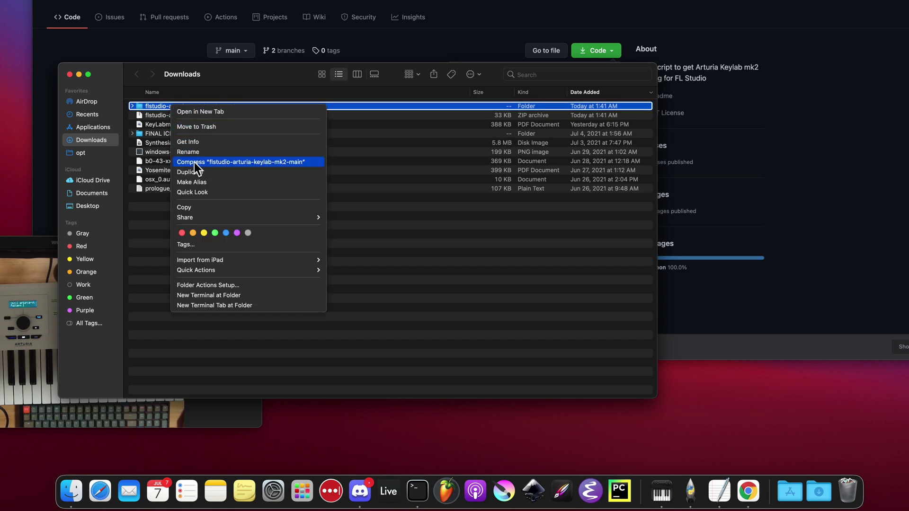
click(200, 207)
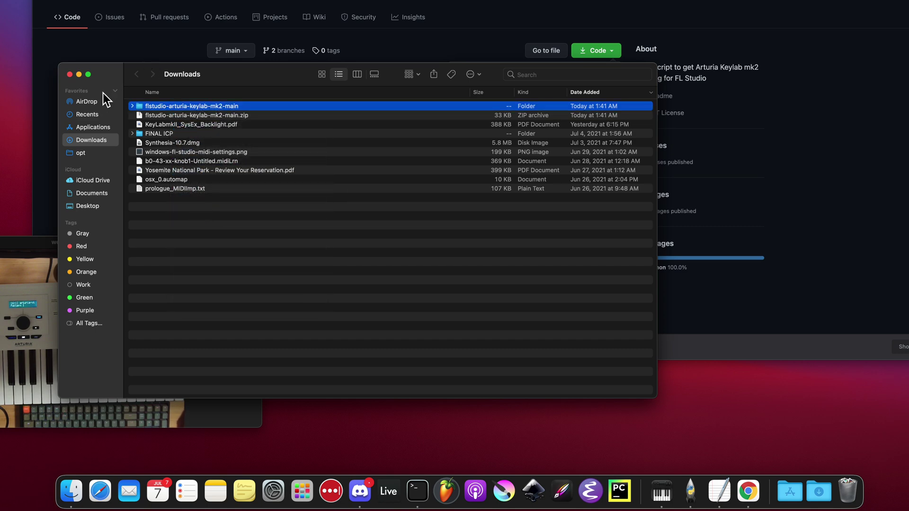
Go to Documents > Image-Line > FL Studio > Settings > Hardware in Finder
click(91, 193)
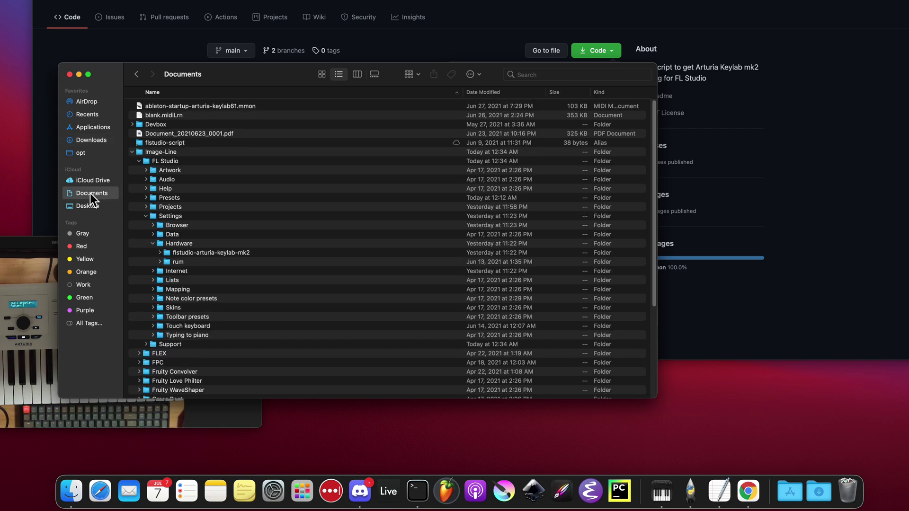
click(155, 153)
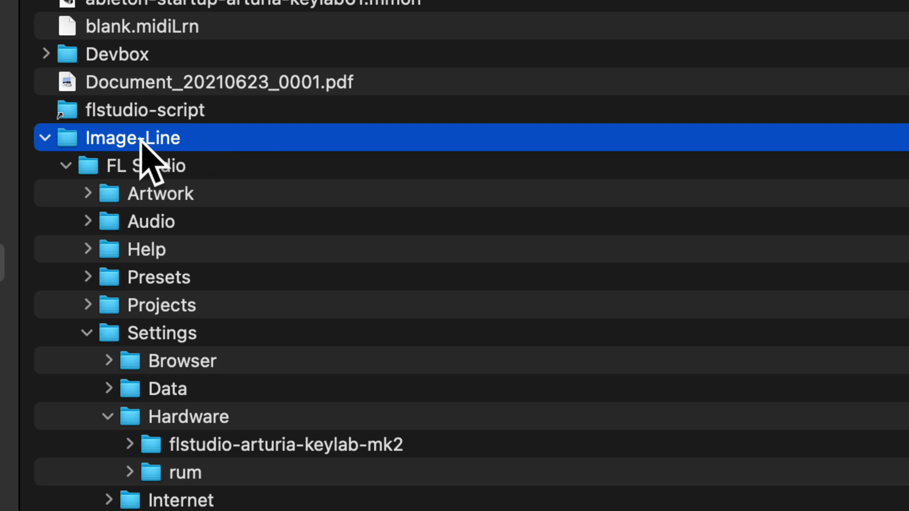
click(144, 166)
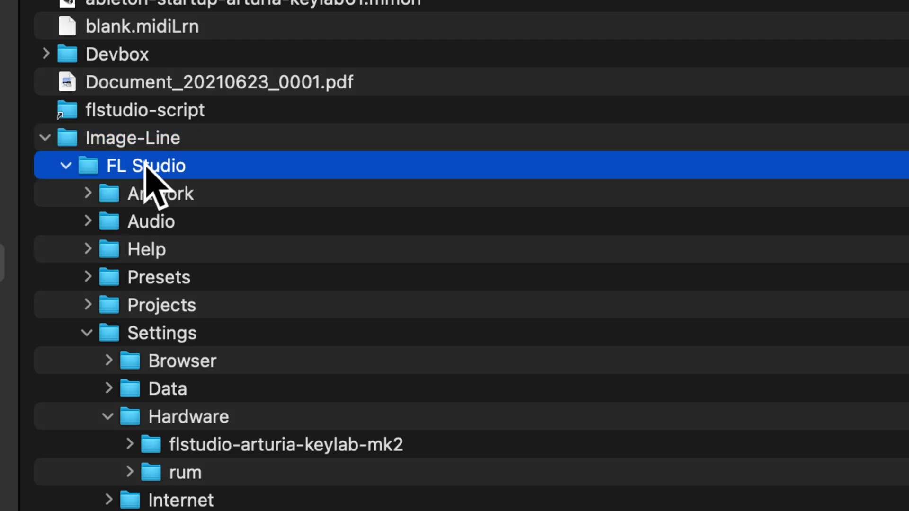
scroll(144, 171, down, 5)
scroll(144, 171, right, 2)
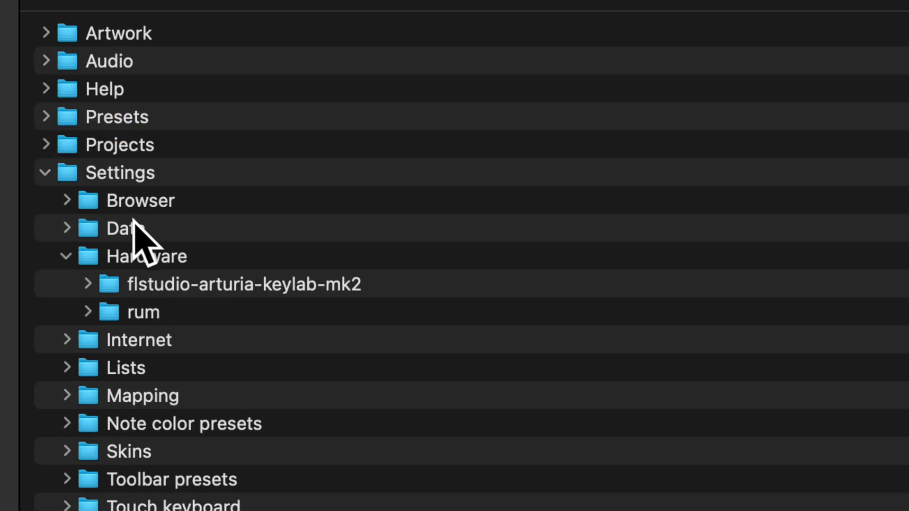
click(127, 167)
scroll(127, 167, down, 5)
scroll(127, 167, right, 1)
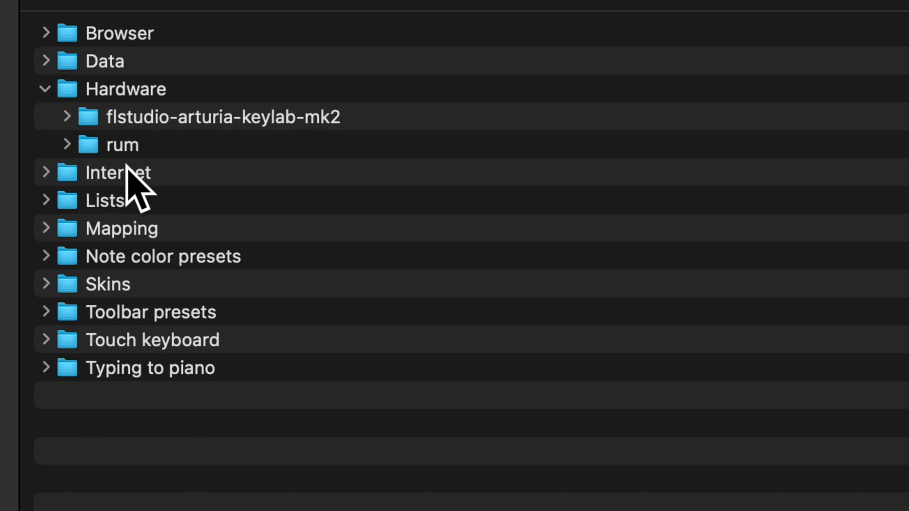
click(119, 90)
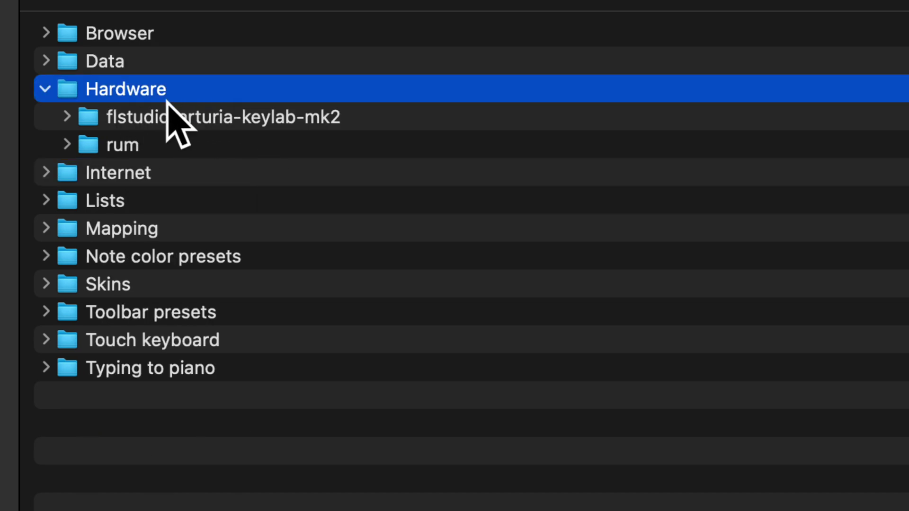
scroll(120, 92, down, 3)
scroll(120, 93, right, 1)
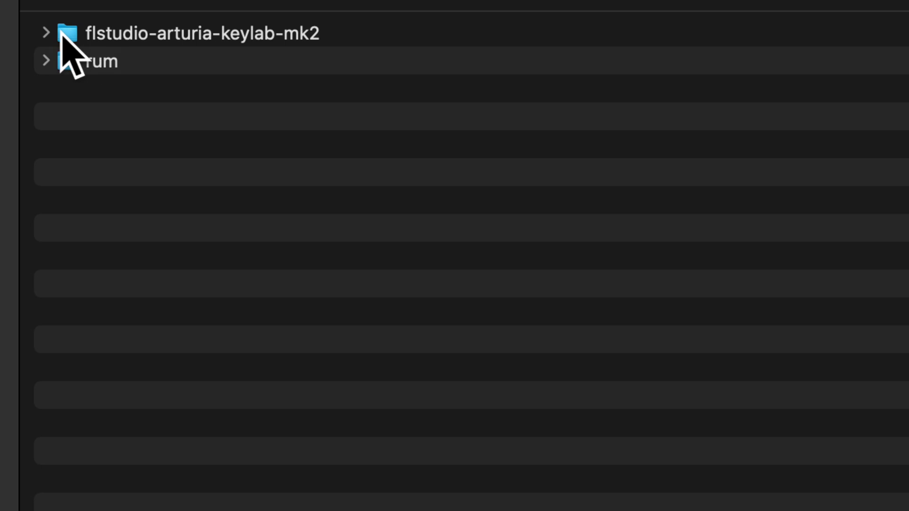
Check the script files in the flstudio-arturia-keylab-mk2 folder under Hardware, then close the window
click(41, 32)
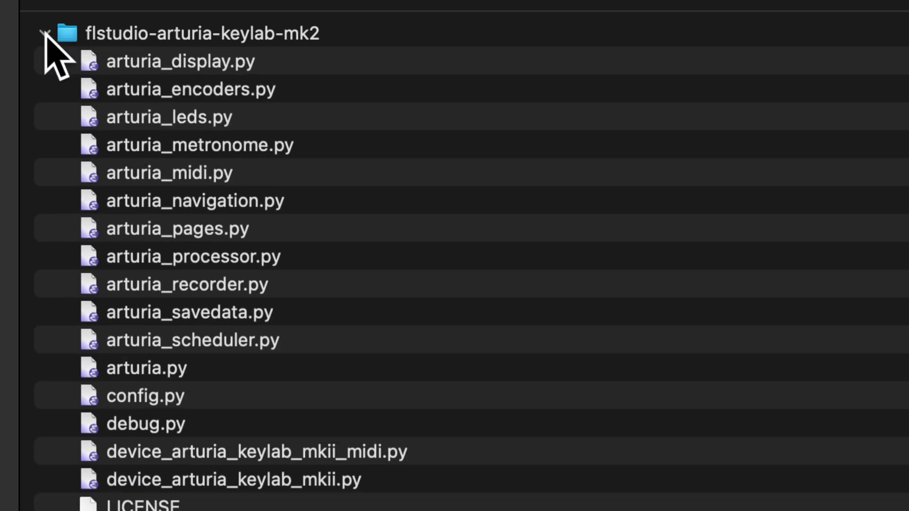
click(45, 32)
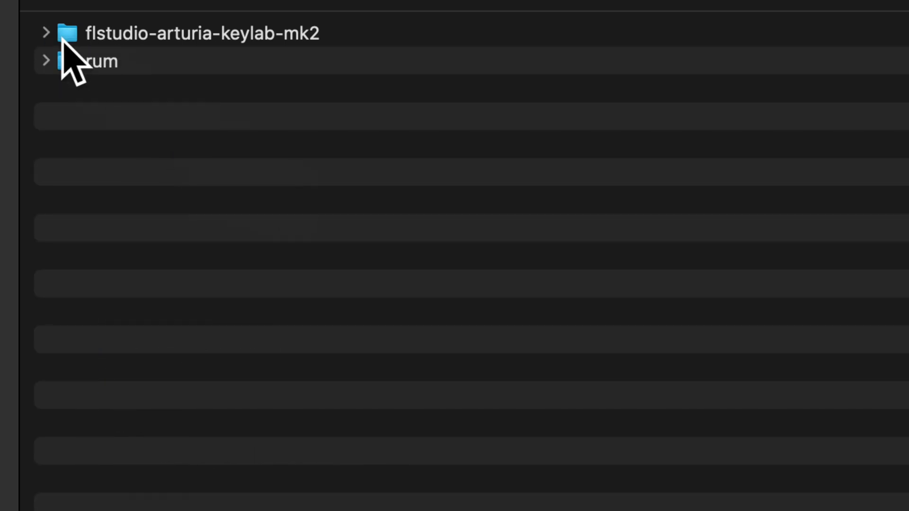
click(279, 40)
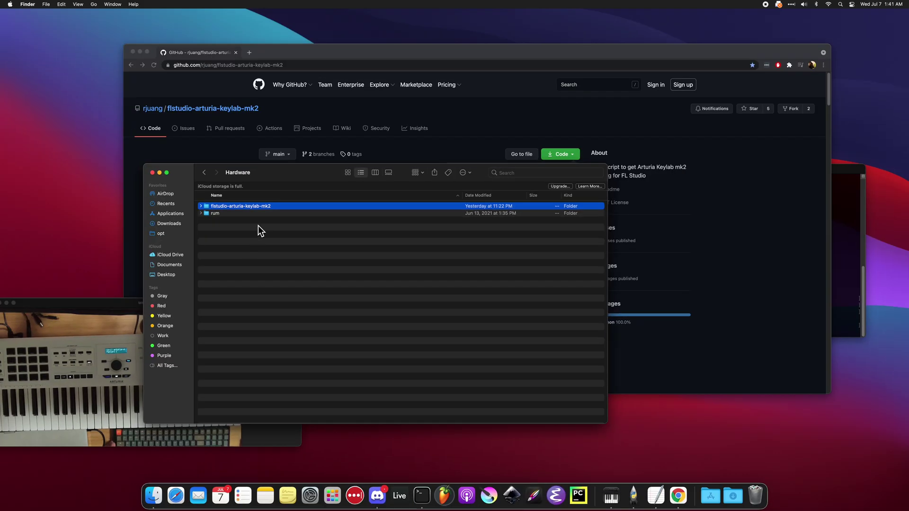
click(259, 144)
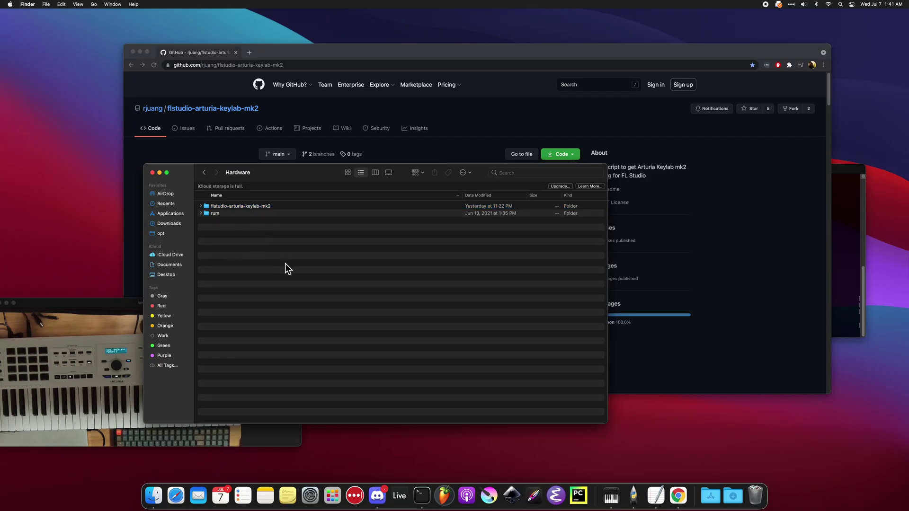
click(153, 173)
Close the last Finder window, launch FL Studio from the Dock, and bring up its OPTIONS menu
click(142, 162)
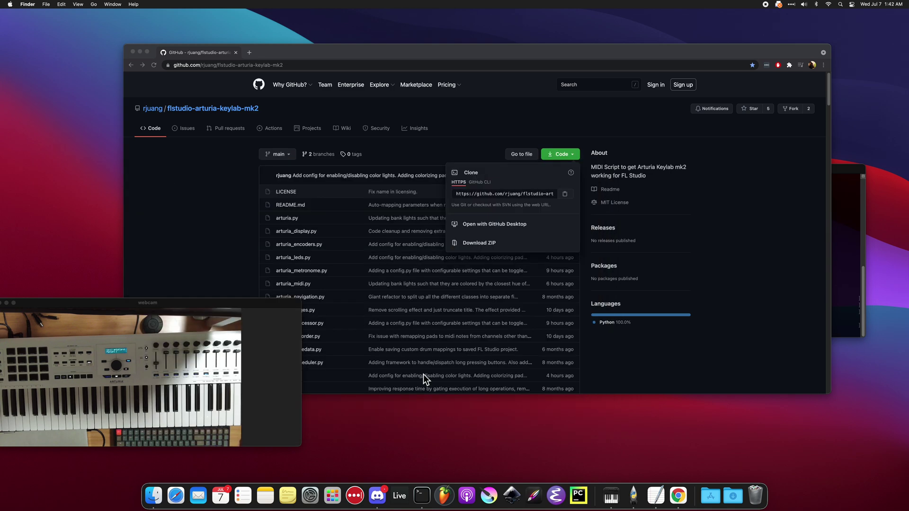
click(444, 501)
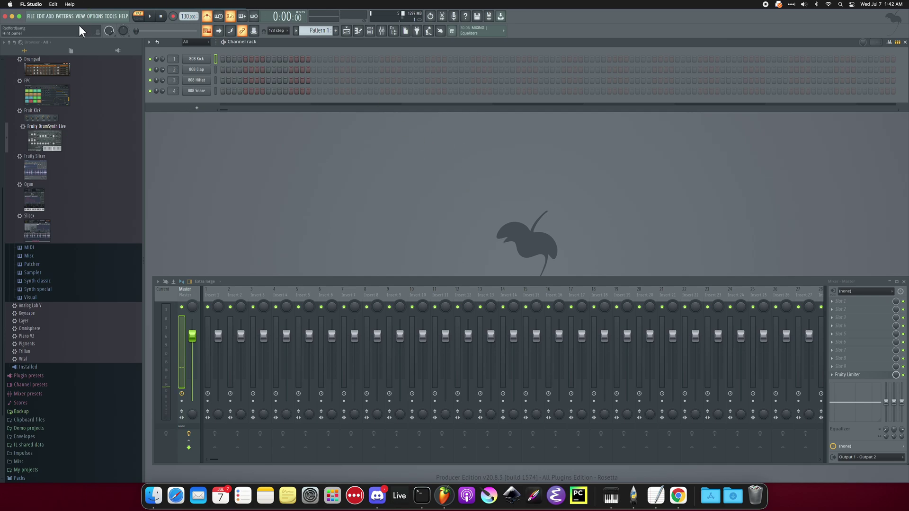
click(97, 16)
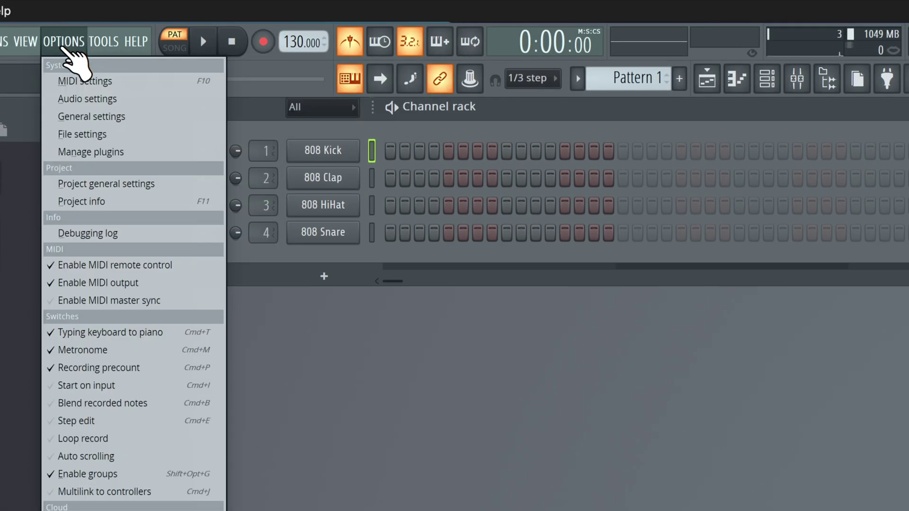
In MIDI settings, give the KeyLab MIDI input the Arturia Keylab mkII (MIDI) controller script
click(88, 81)
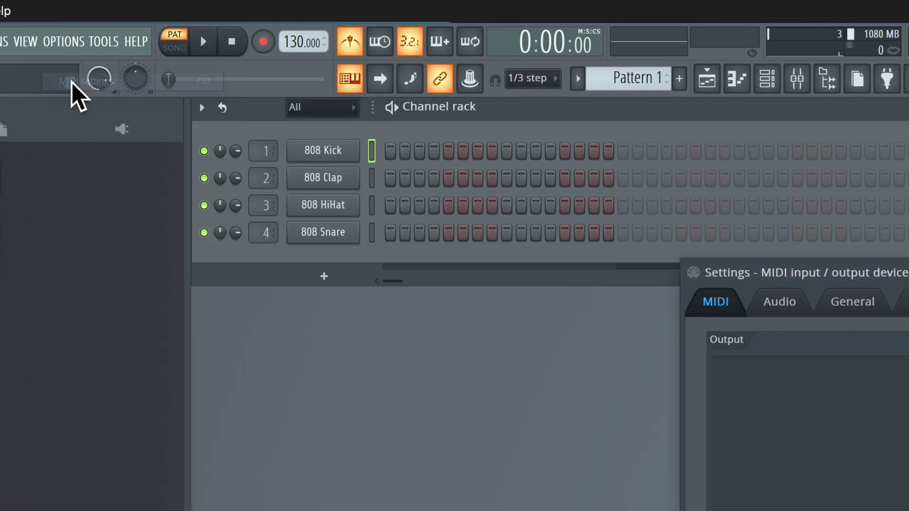
drag(847, 272, 362, 117)
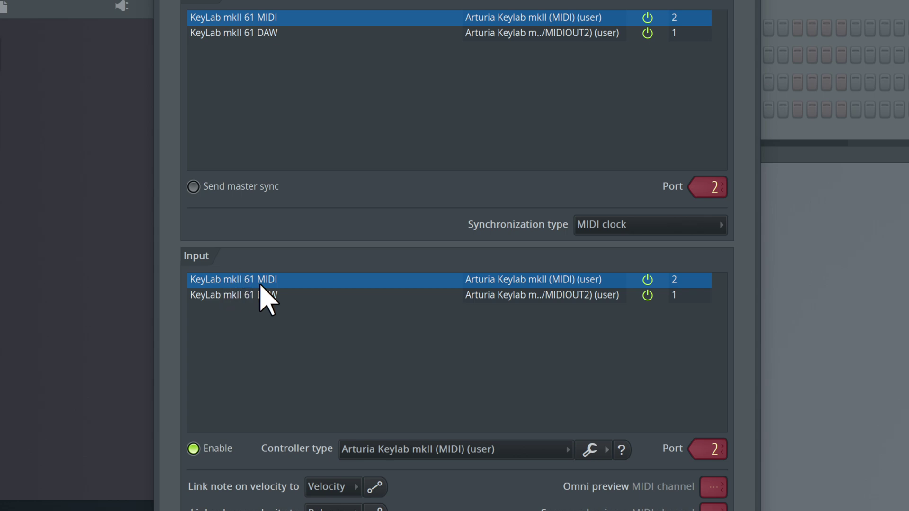
click(487, 451)
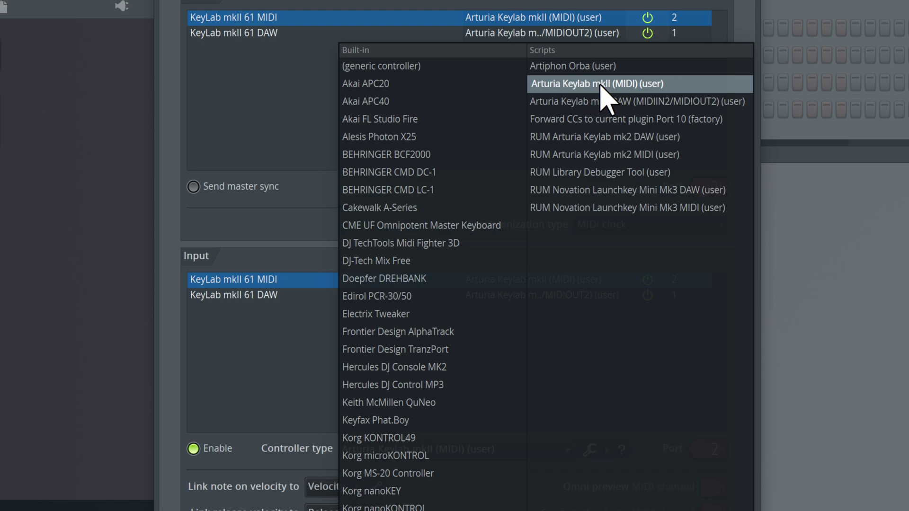
click(622, 84)
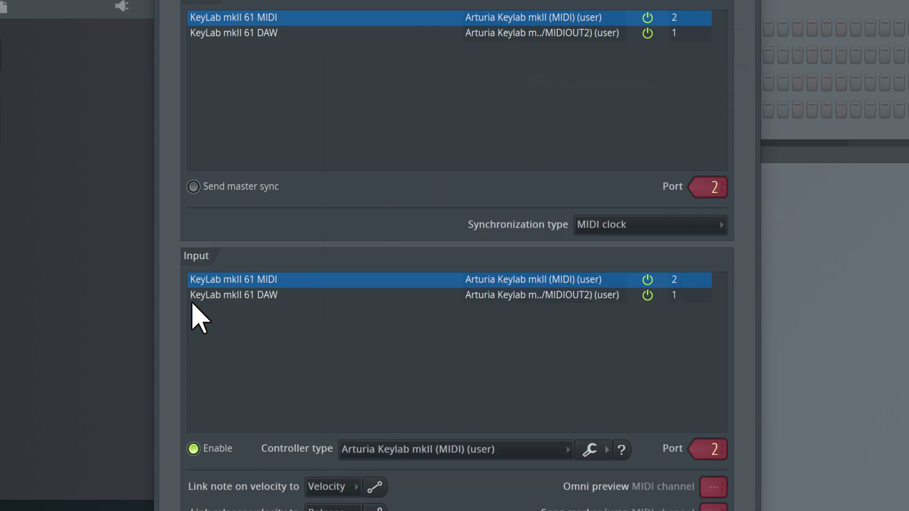
Give the KeyLab mkII 61 DAW input the Arturia Keylab mkII DAW script and recheck the ports
click(261, 300)
click(457, 449)
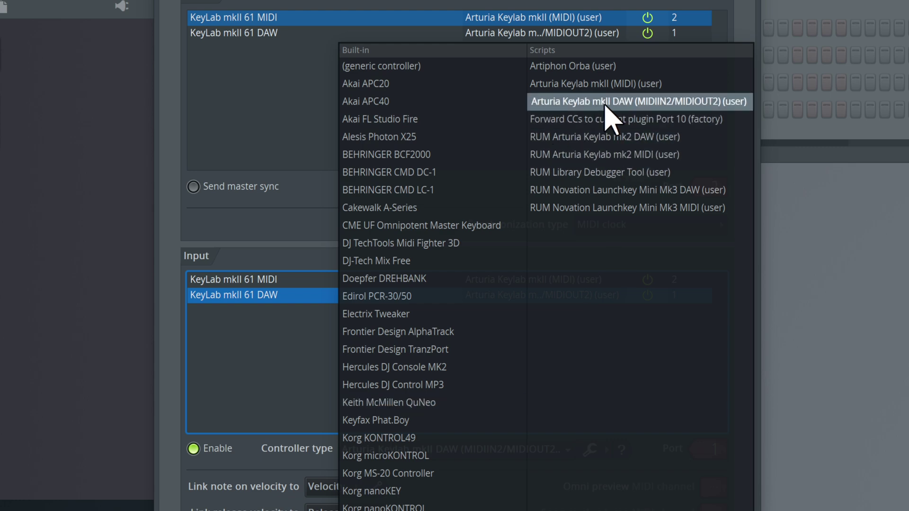
click(680, 101)
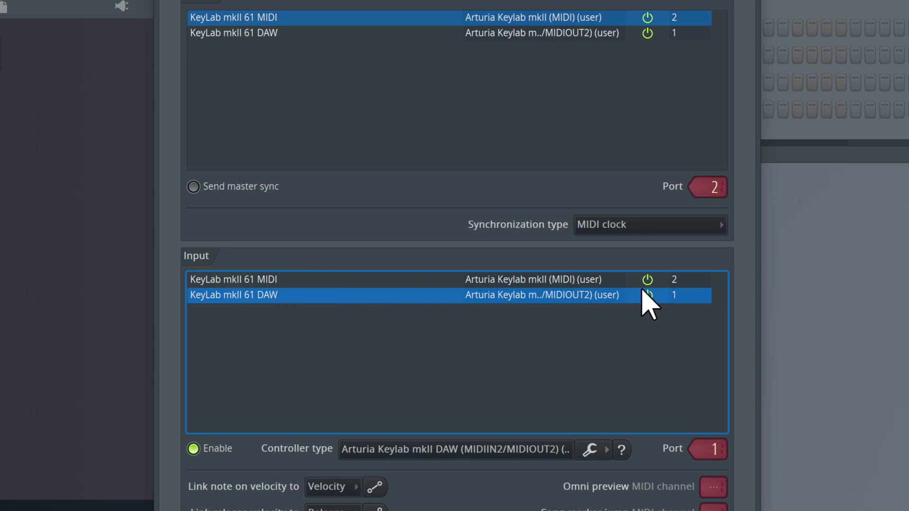
click(676, 279)
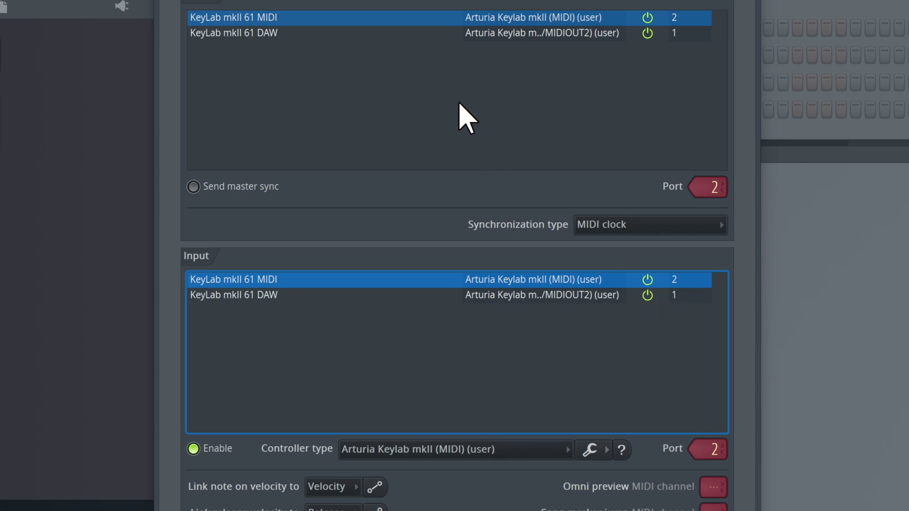
click(274, 23)
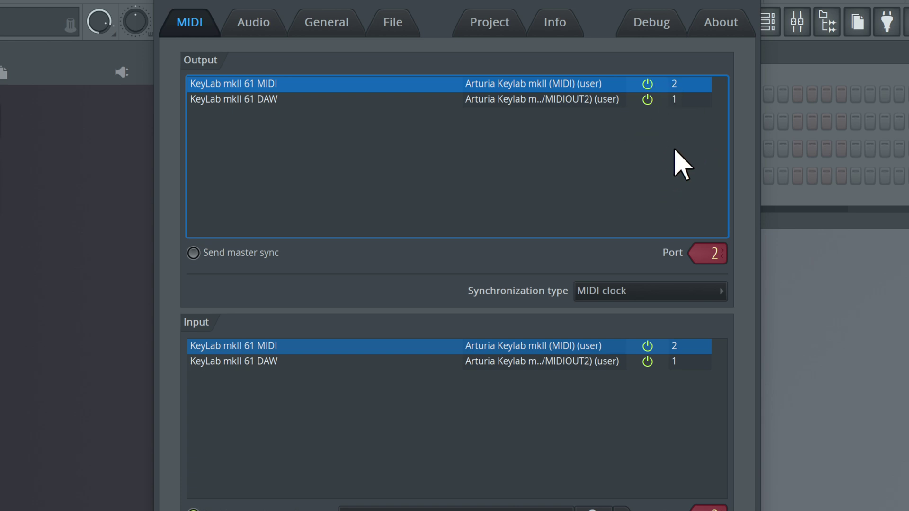
key(Down)
key(Up)
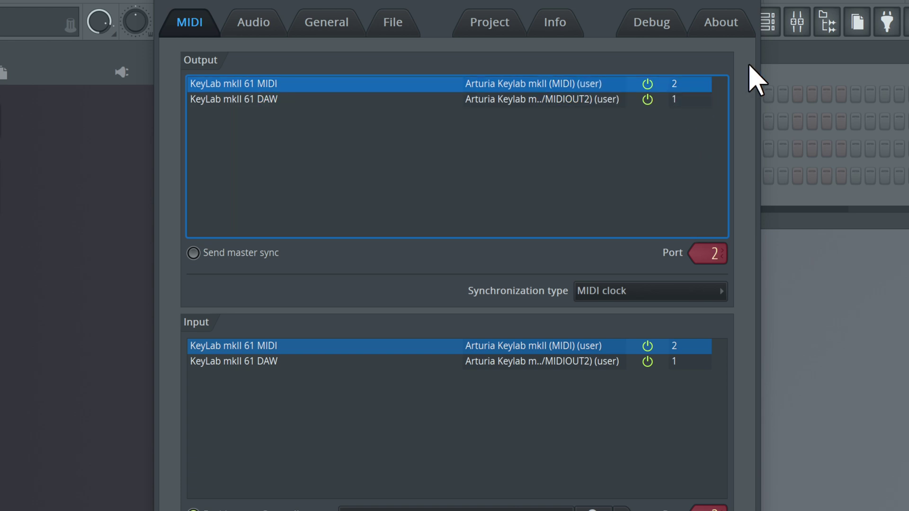
click(747, 48)
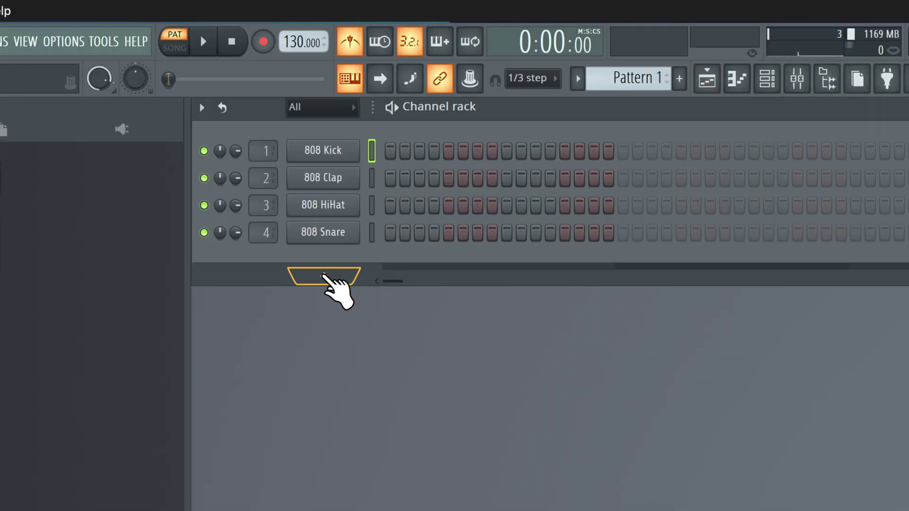
Add a Vital channel and set its MIDI input port to 10 in the wrapper settings
click(324, 277)
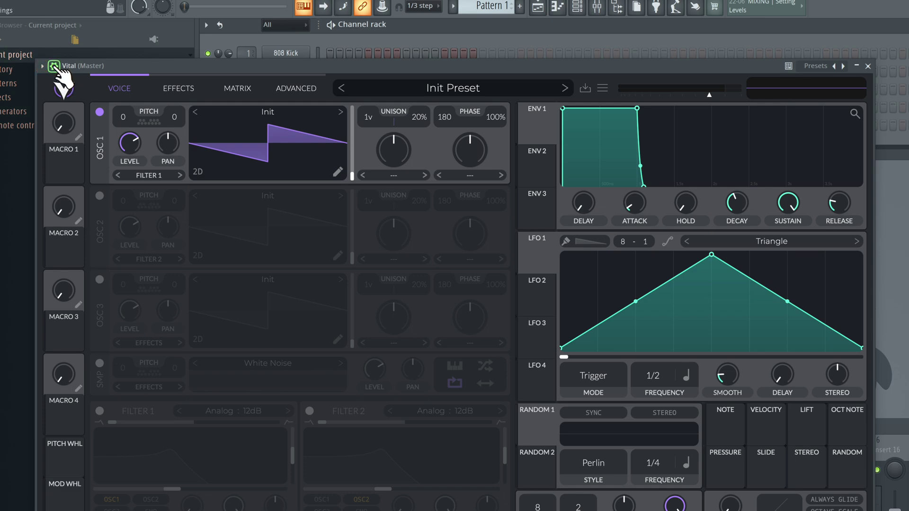
click(54, 66)
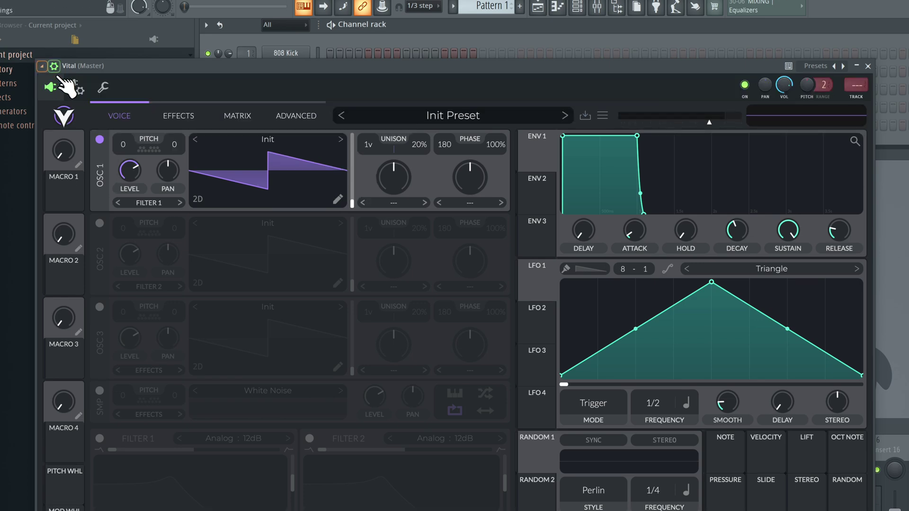
click(78, 89)
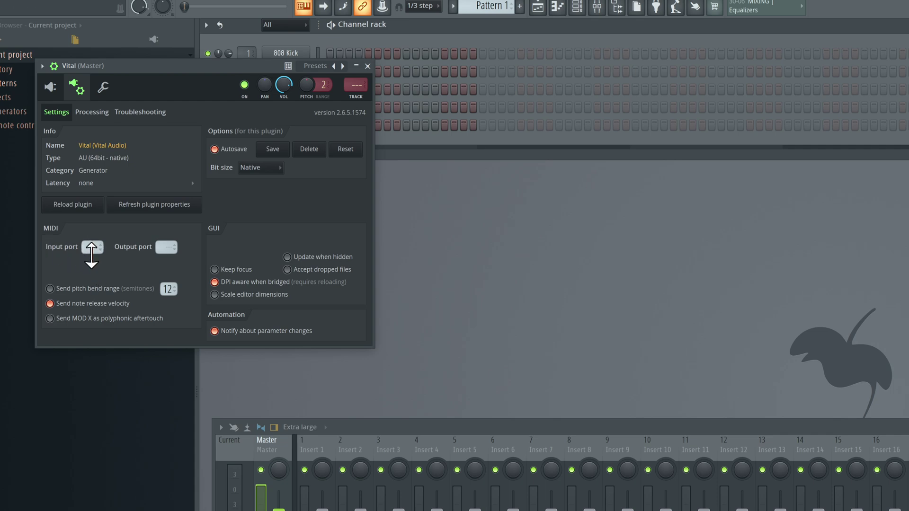
mouse_move(91, 241)
mouse_down()
mouse_move(110, 221)
mouse_move(91, 251)
mouse_up()
click(51, 86)
Save the Vital setup as the preset 'arturia-vital' and close the plugin window
click(55, 66)
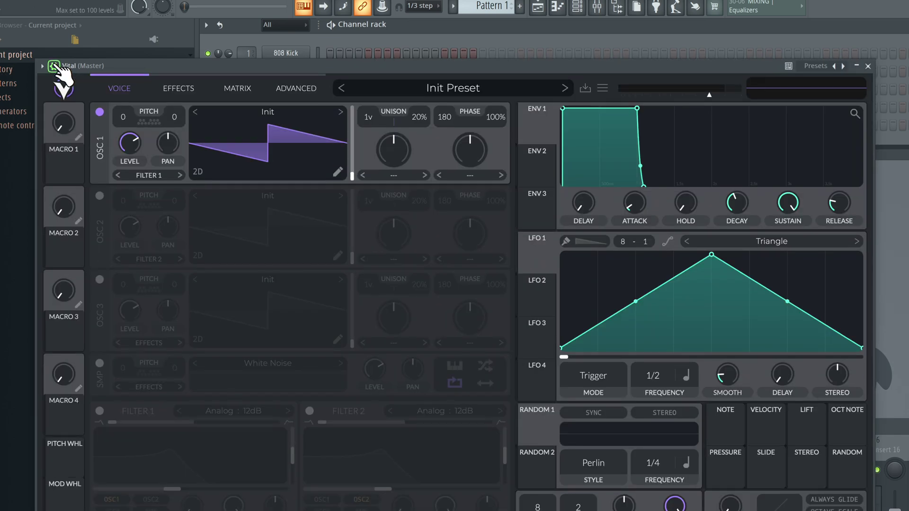
click(43, 66)
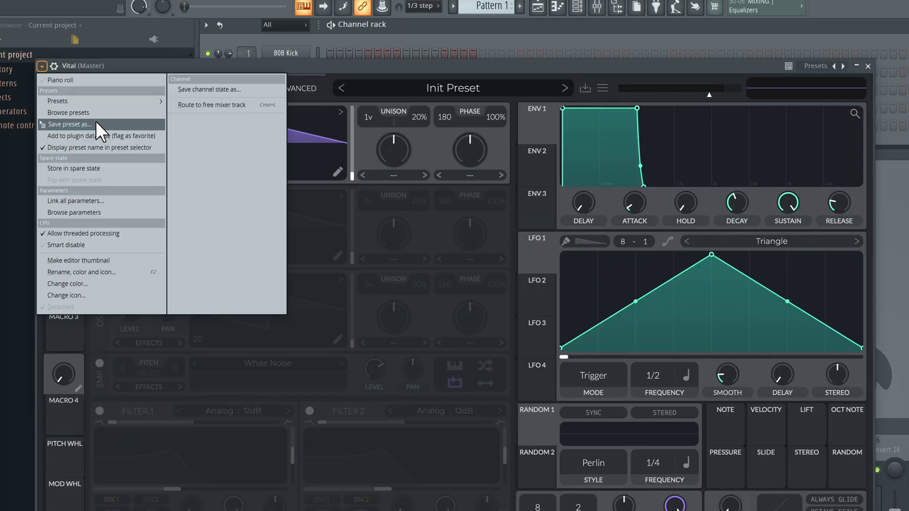
click(68, 124)
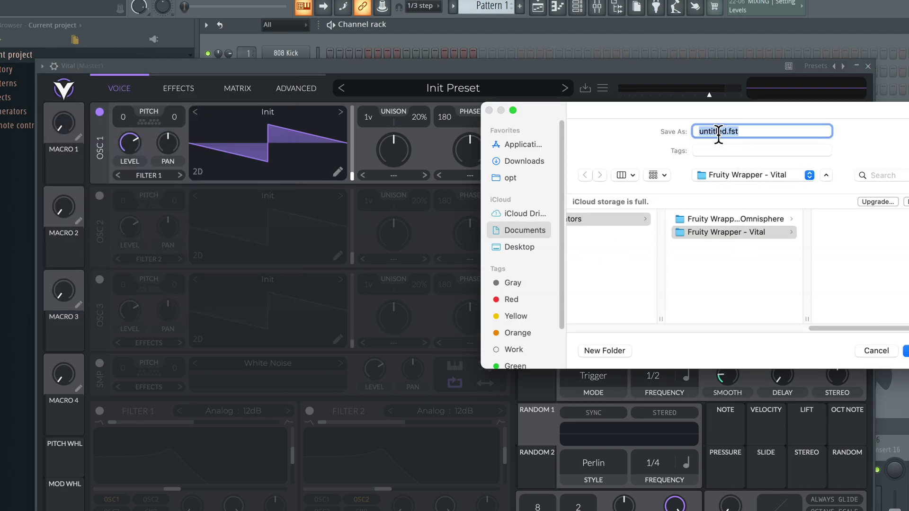
text(arturia-vital)
key(Return)
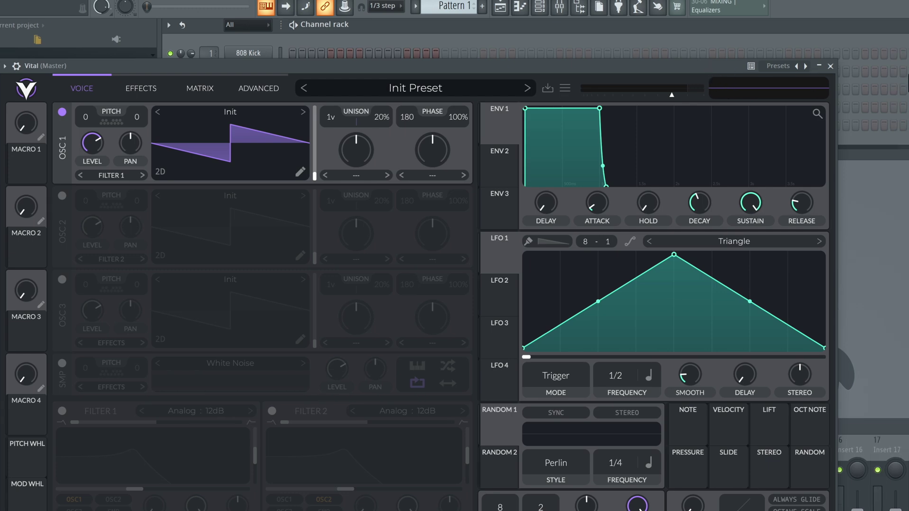
click(825, 66)
Add a second Vital channel, load the arturia-vital preset, and confirm its MIDI input port is 10
click(240, 153)
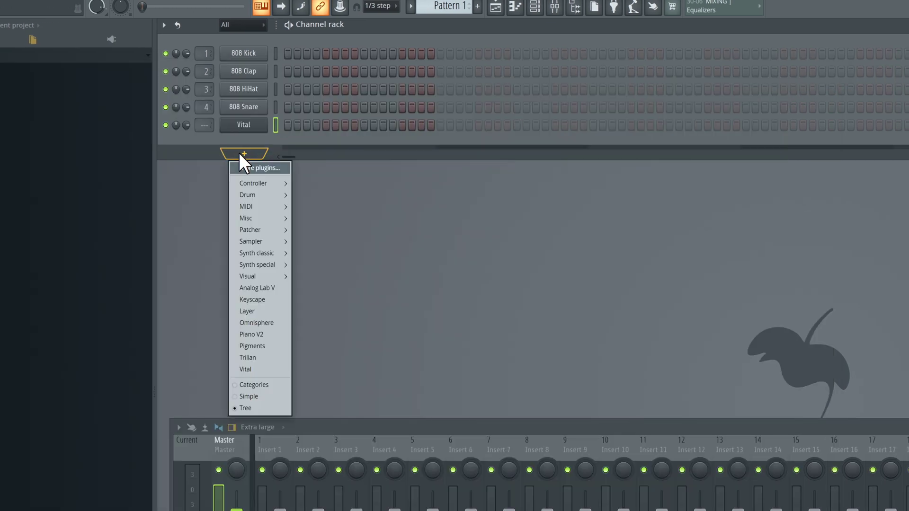
click(258, 369)
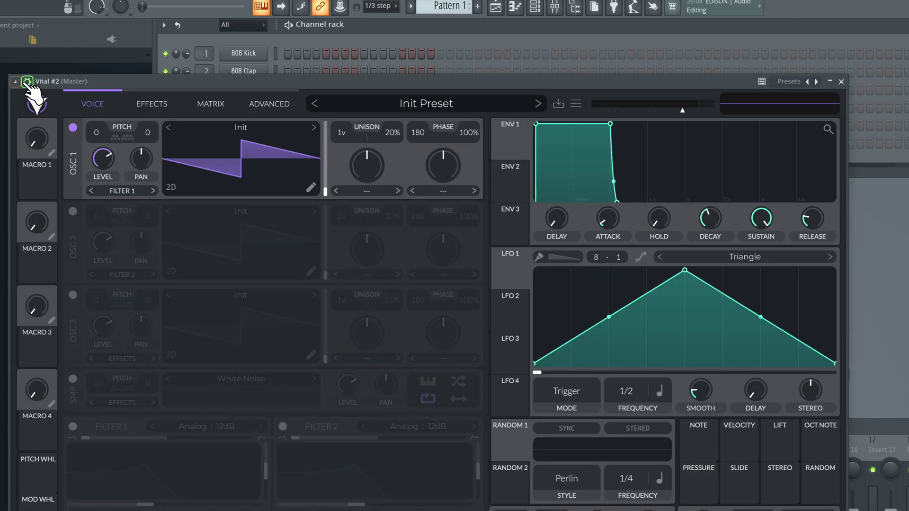
click(14, 81)
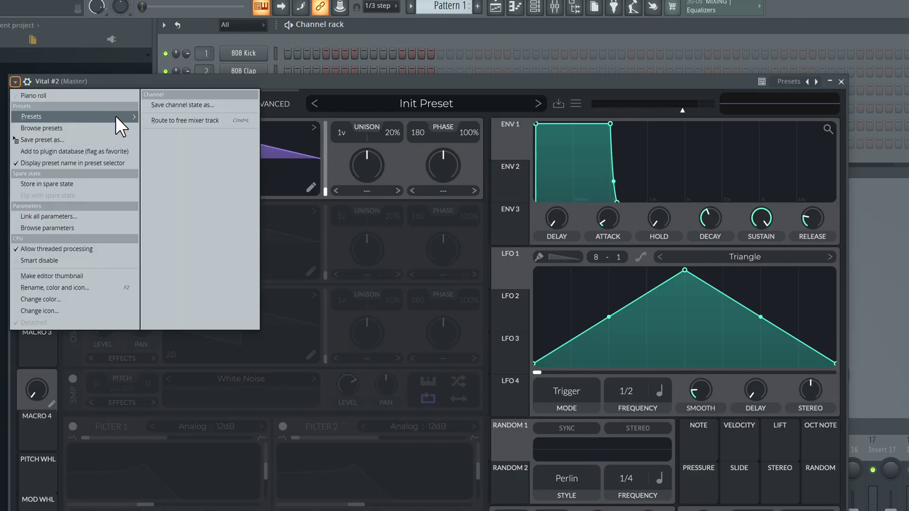
mouse_move(119, 116)
click(170, 146)
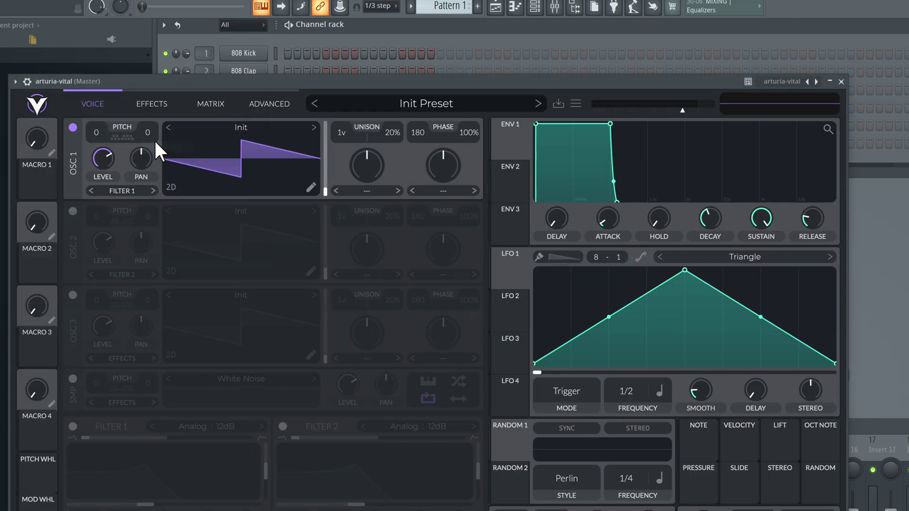
click(28, 82)
click(50, 102)
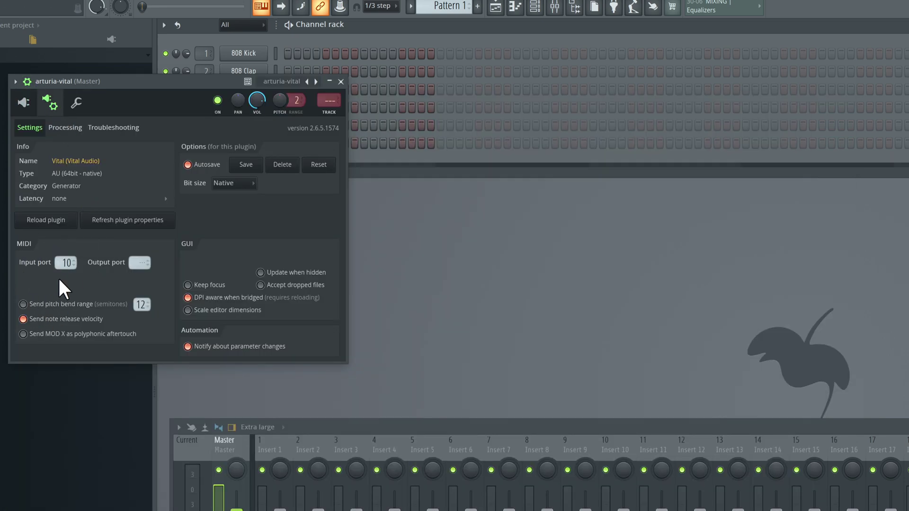
click(338, 82)
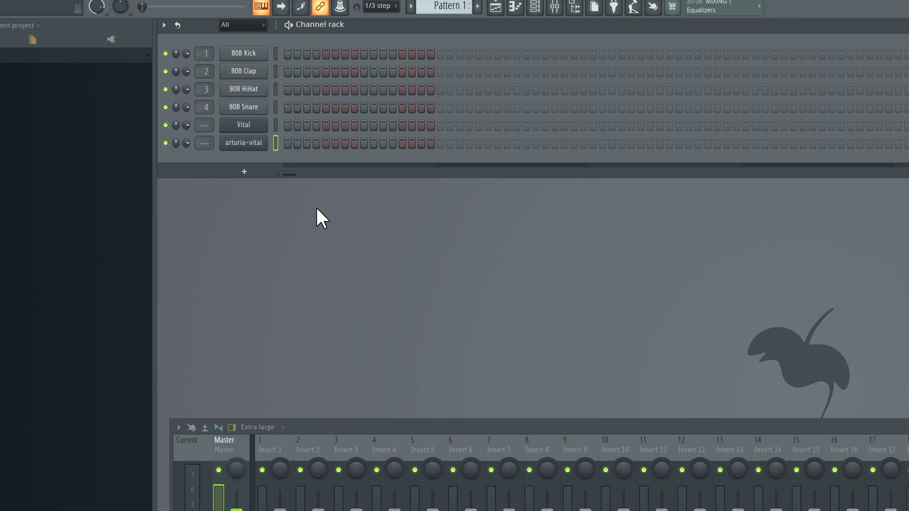